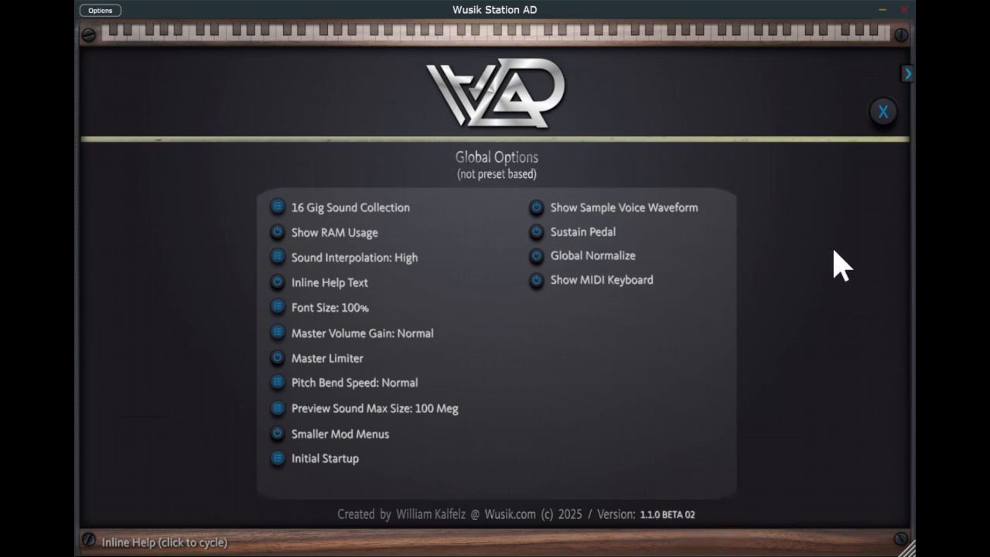
Start from the blank Sample Player + Wave Sequencer preset and load the A0S Analog Voices sound into layer A.
click(885, 116)
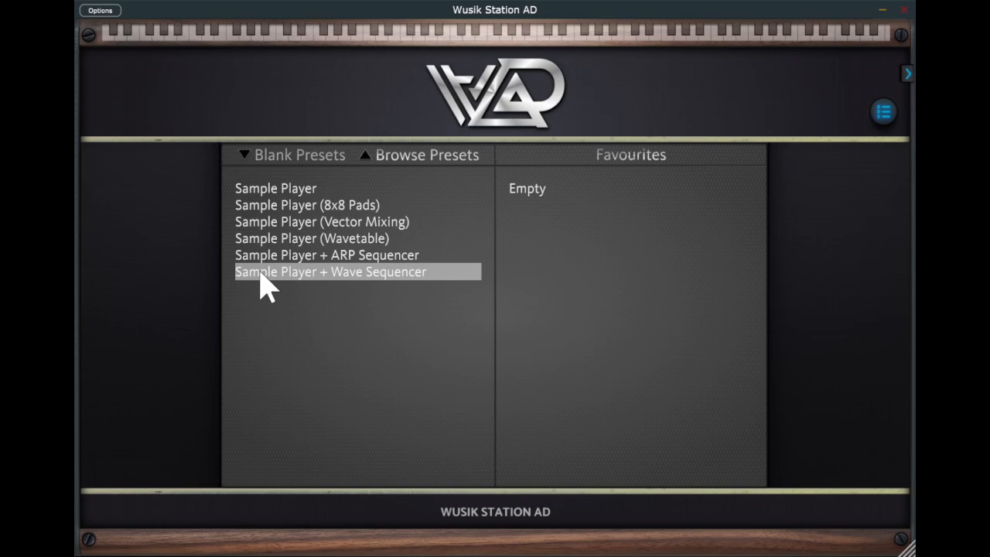
click(413, 273)
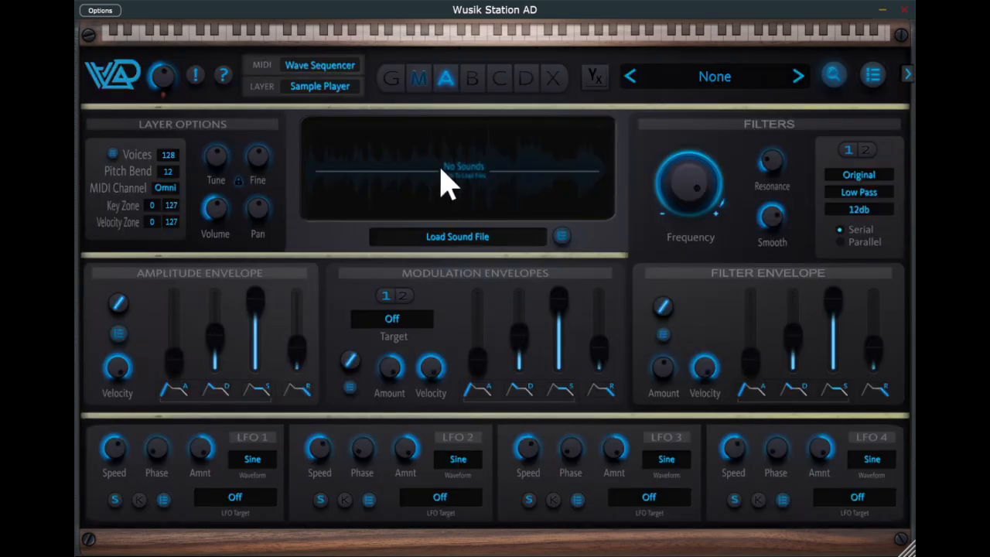
click(485, 176)
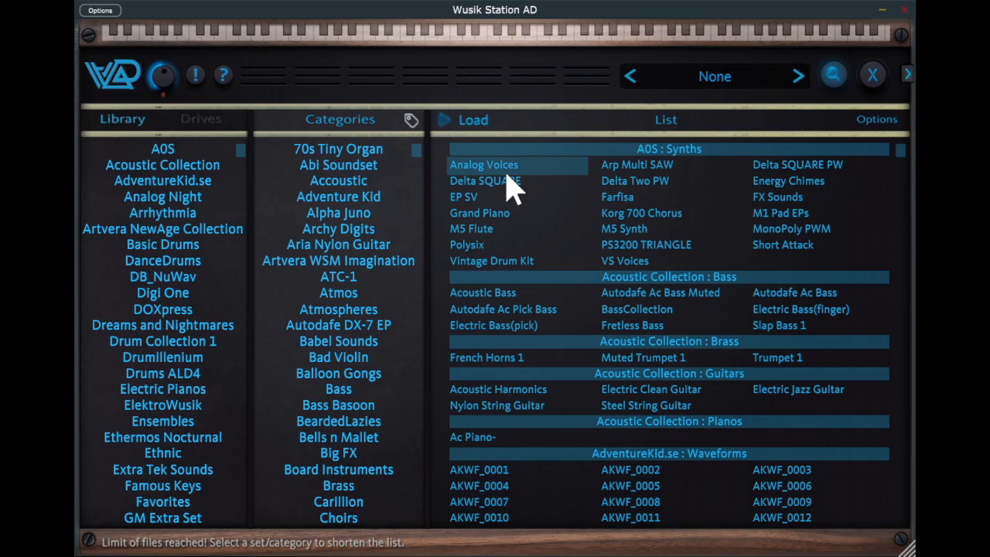
click(508, 172)
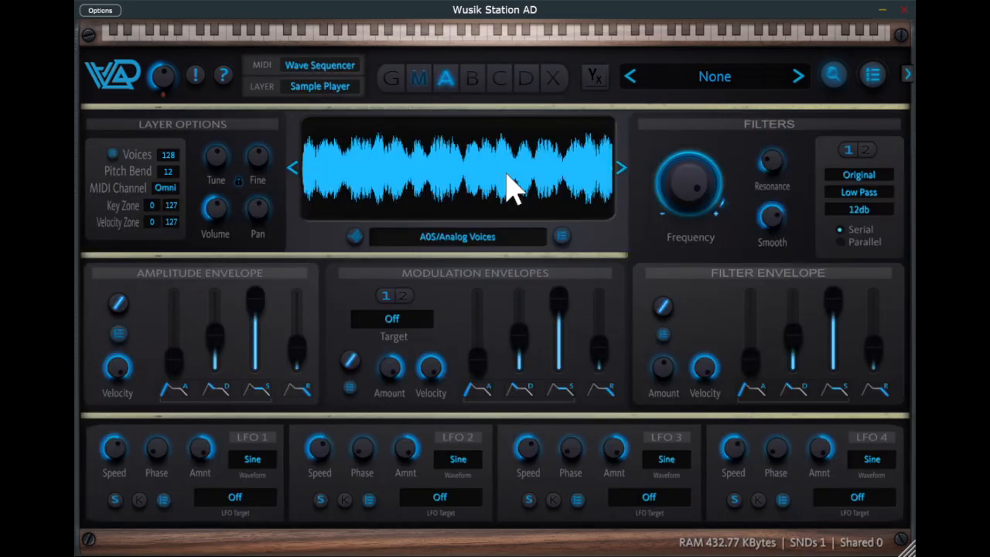
Create a four-step wave sequence and set the Tune of steps 2, 3 and 4 to 3, 5 and 7.
click(419, 78)
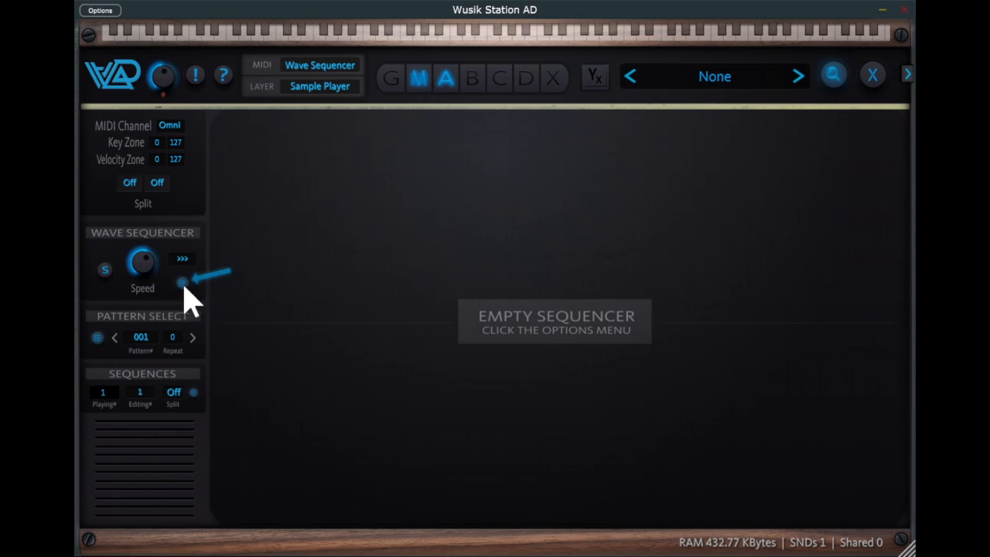
click(277, 517)
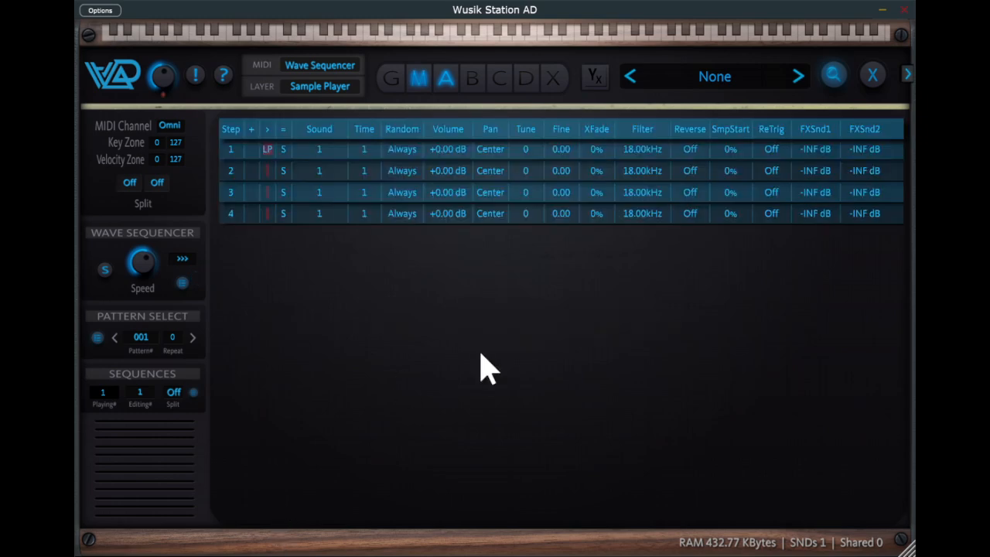
click(527, 150)
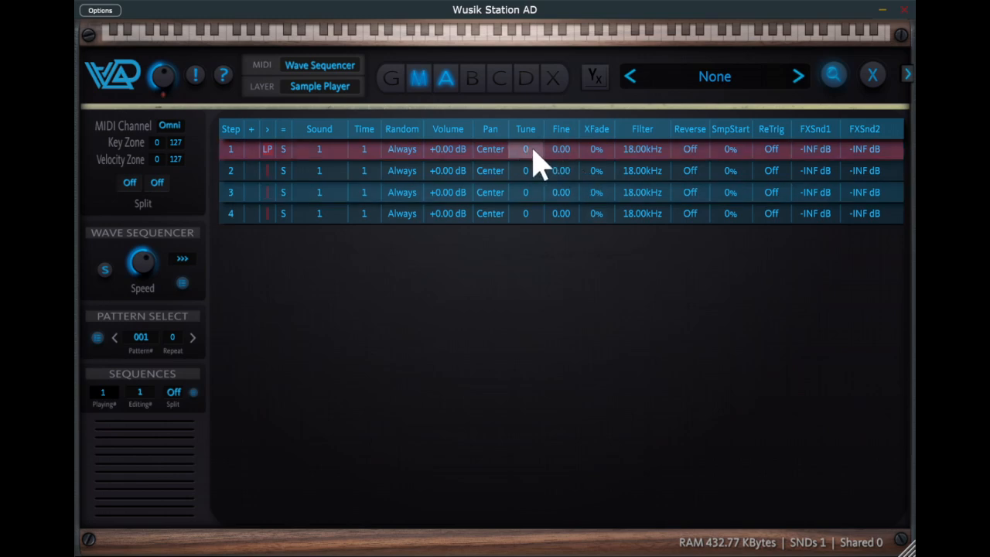
click(535, 171)
drag(536, 172, 539, 157)
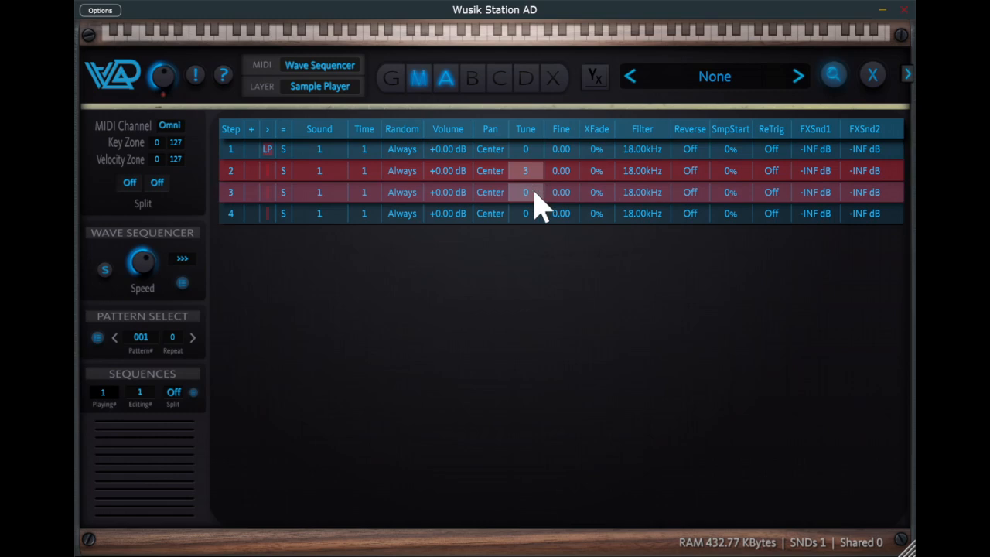
drag(534, 191, 534, 173)
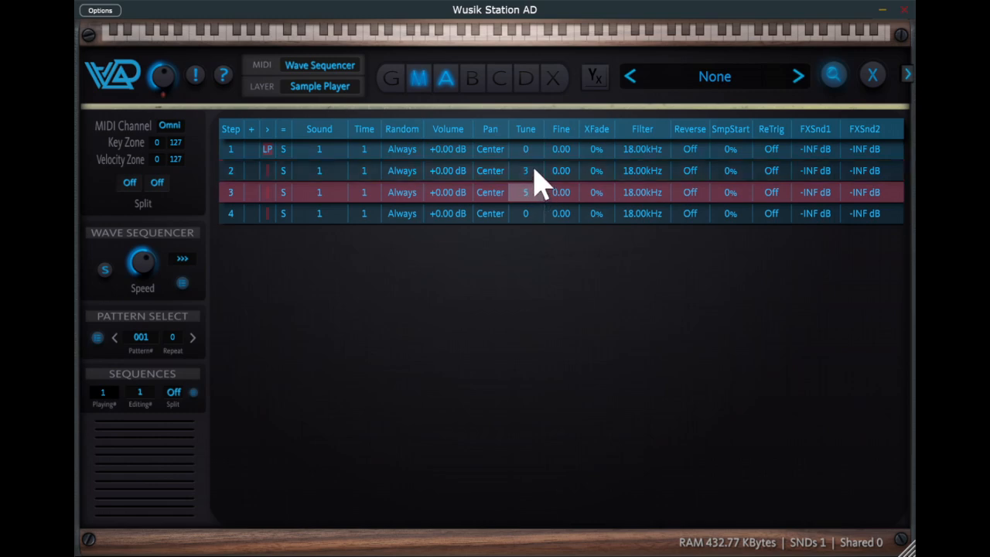
drag(532, 211, 538, 192)
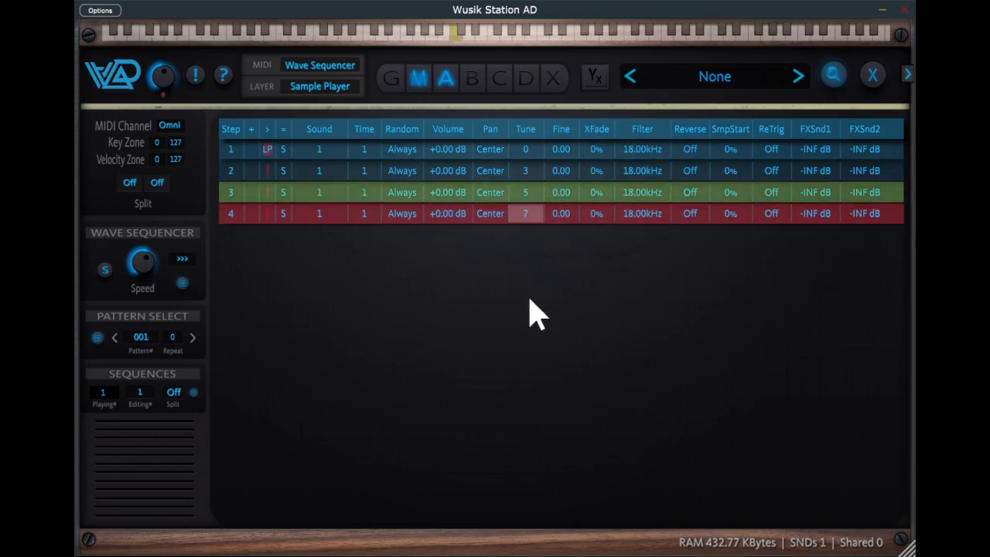
Adjust the wave sequencer's speed and set XFade to 100% on all four steps of sequence 1.
drag(149, 268, 155, 303)
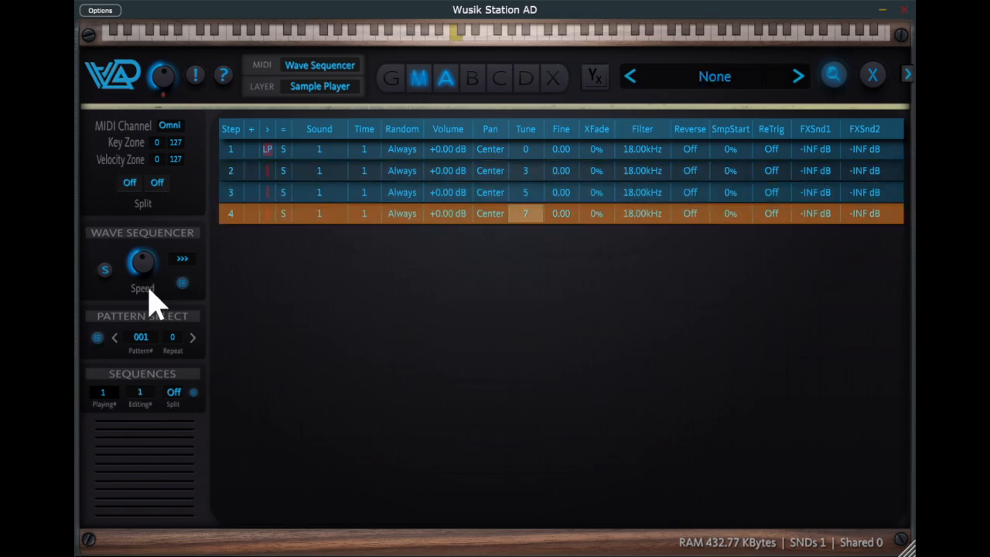
click(594, 154)
scroll(595, 153, up, 5)
key(ctrl+Down)
key(ctrl+Down)
key(ctrl+Down)
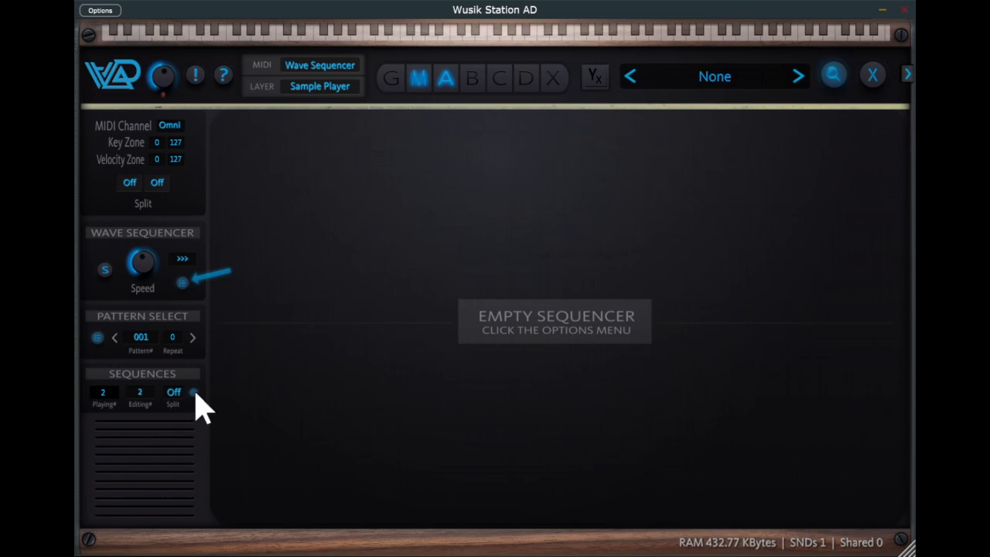
Paste the first sequence's steps into sequence 2 and set their Tune values to 9, 2, 7 and 4.
click(195, 393)
click(279, 379)
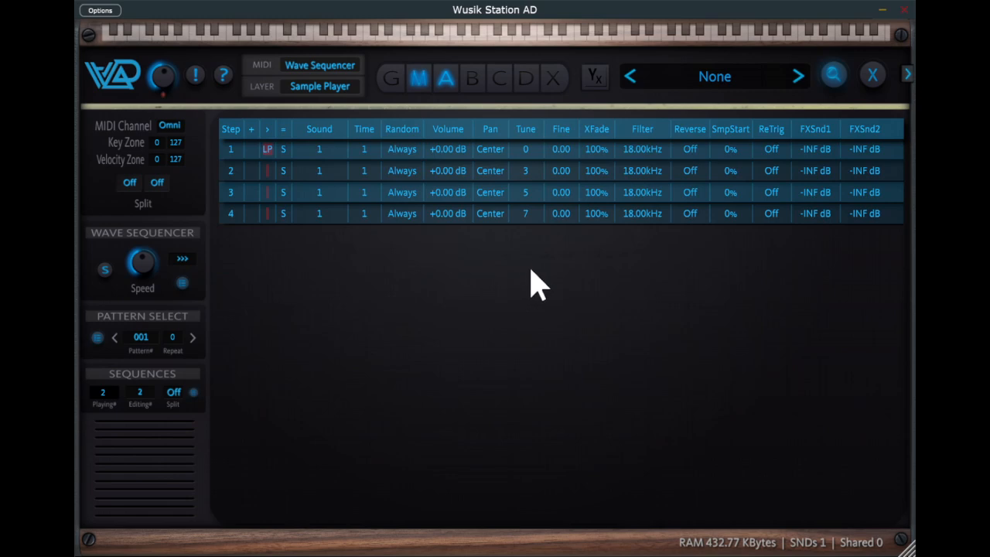
click(537, 168)
drag(534, 150, 540, 122)
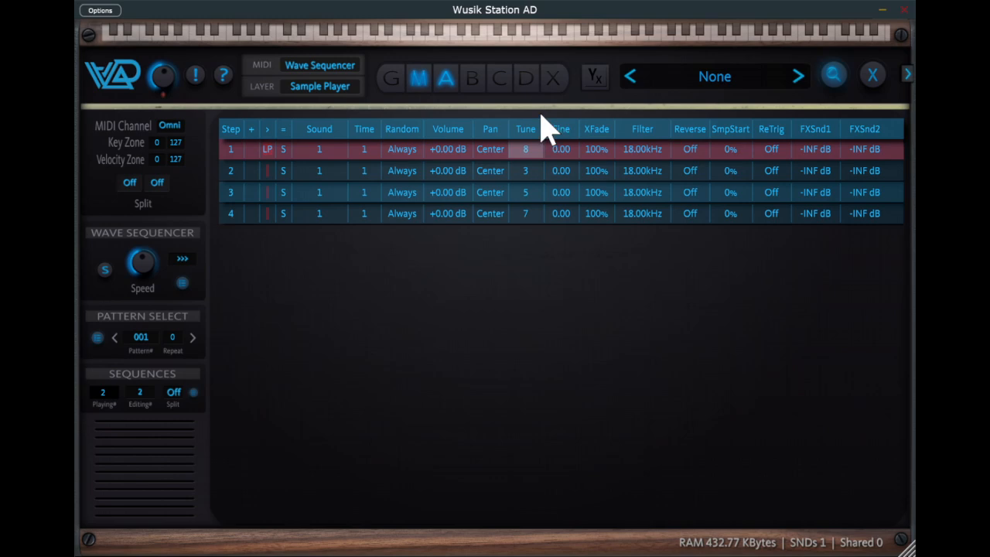
click(533, 170)
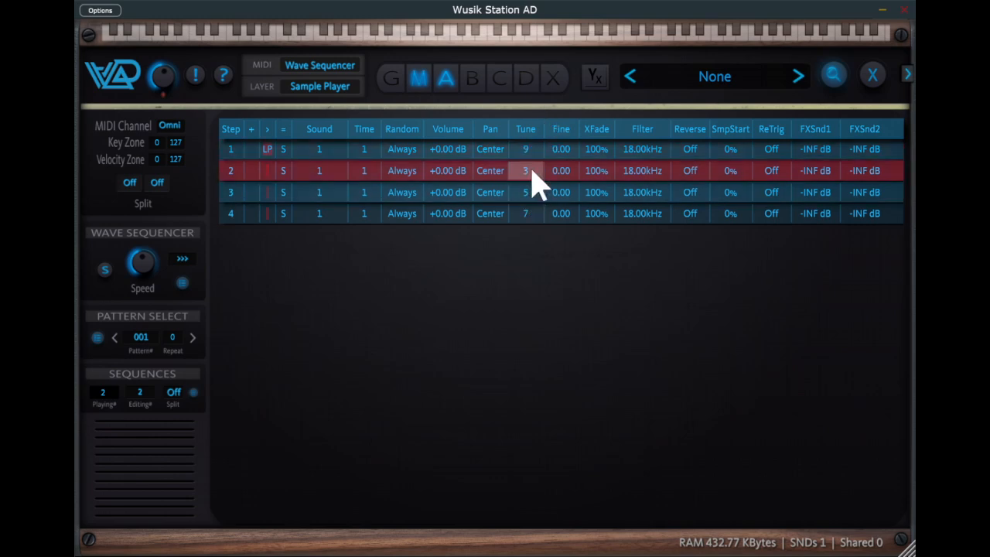
click(535, 192)
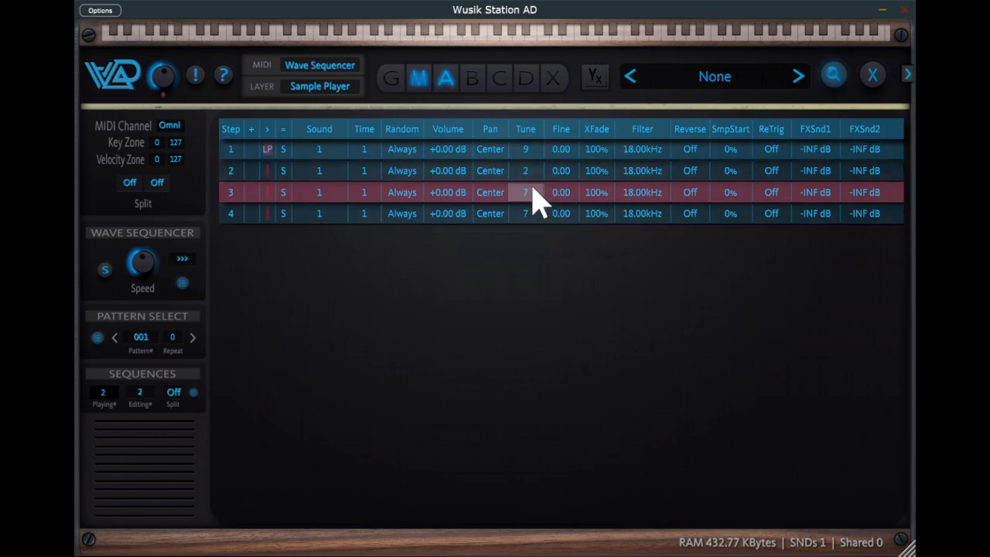
drag(538, 215, 539, 234)
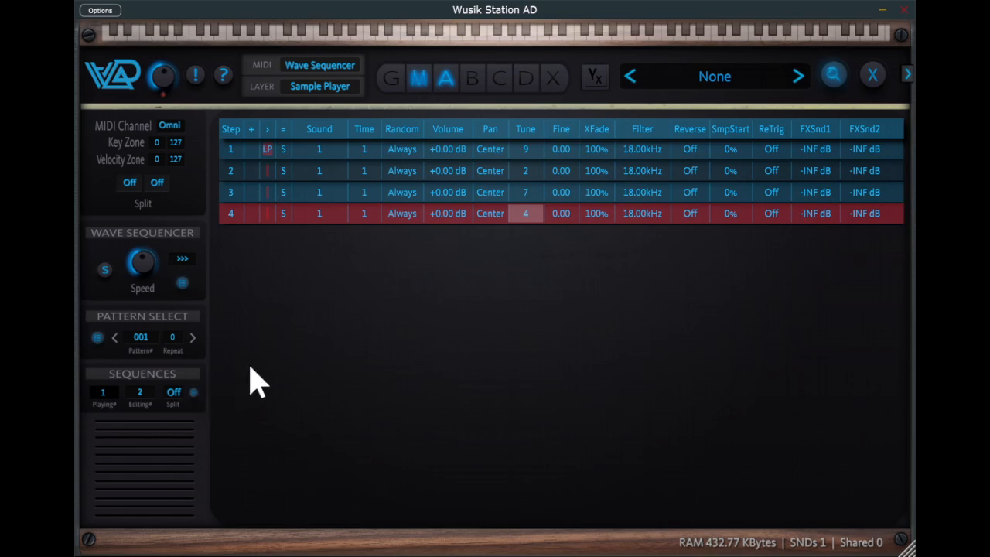
Paste the copied steps into sequence 3 and set their Tune values to 12, 8, 15 and 2.
drag(143, 396, 202, 336)
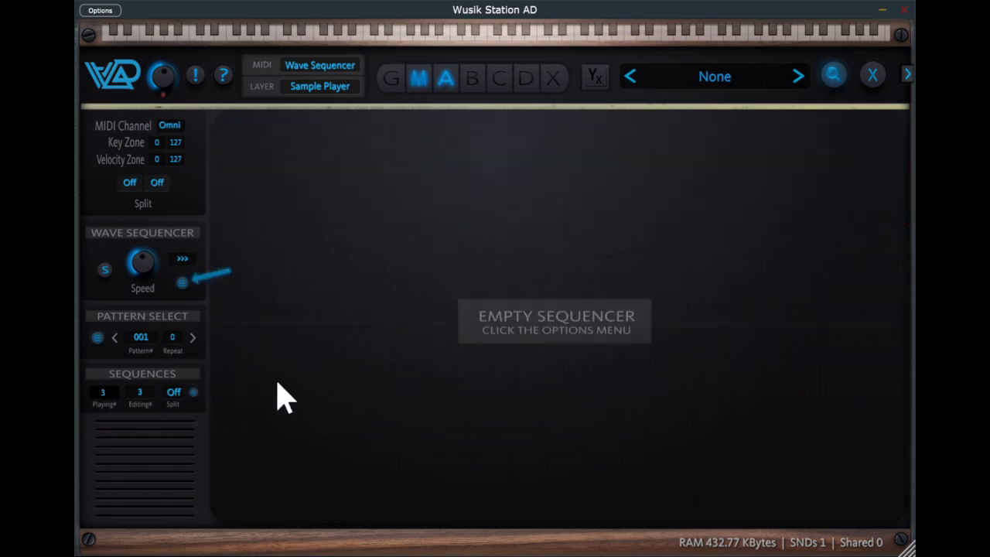
key(ctrl+v)
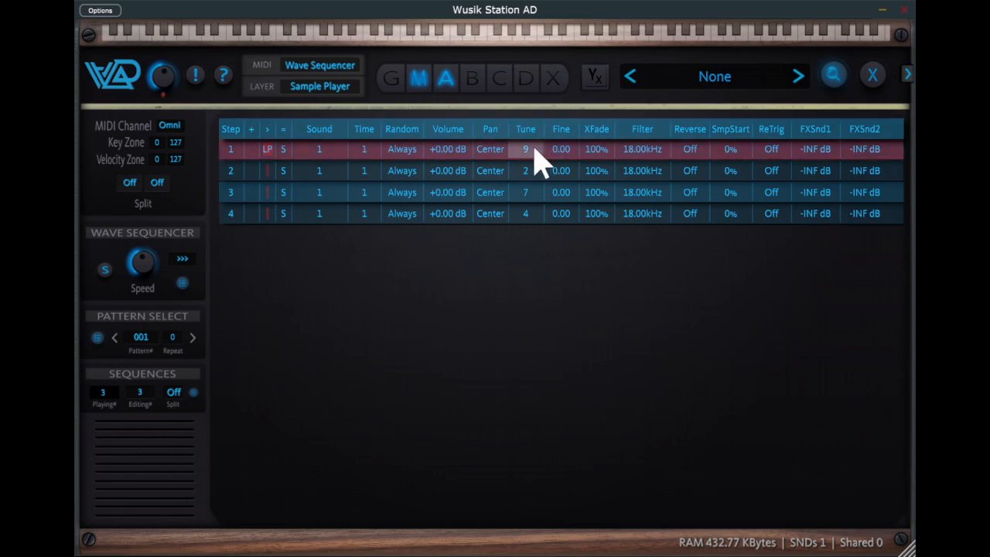
drag(535, 148, 538, 136)
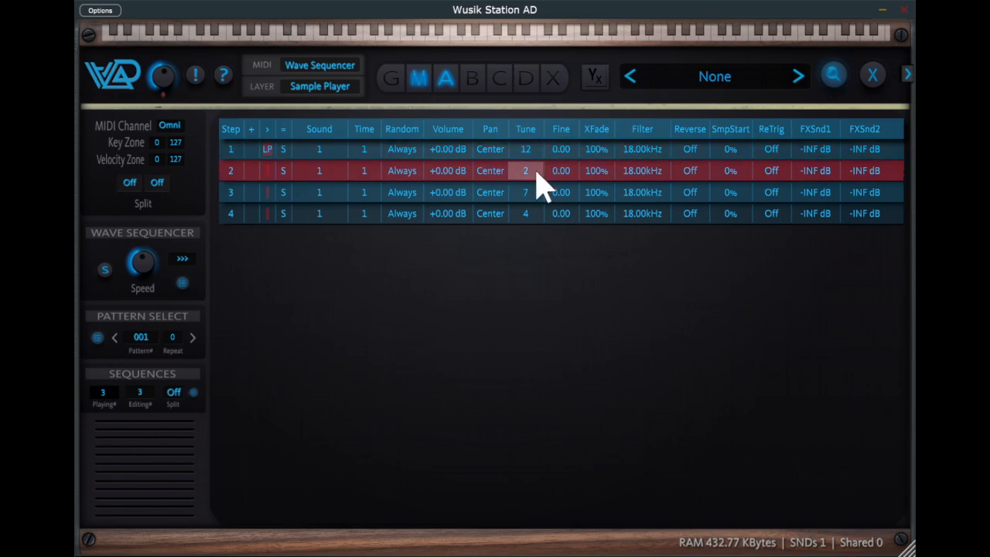
drag(541, 184, 544, 161)
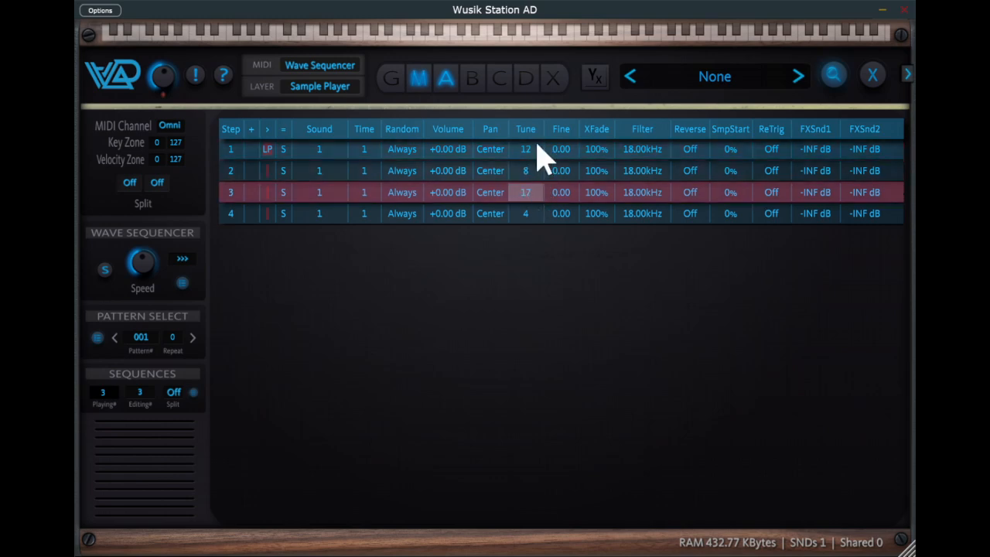
drag(537, 214, 539, 232)
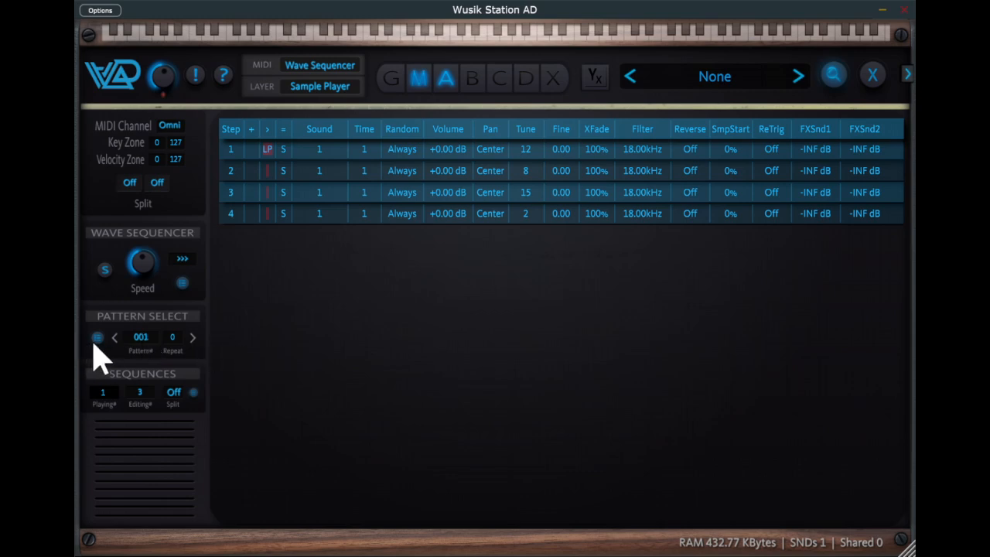
Copy the sequences of pattern 001 into the empty pattern 002.
click(180, 258)
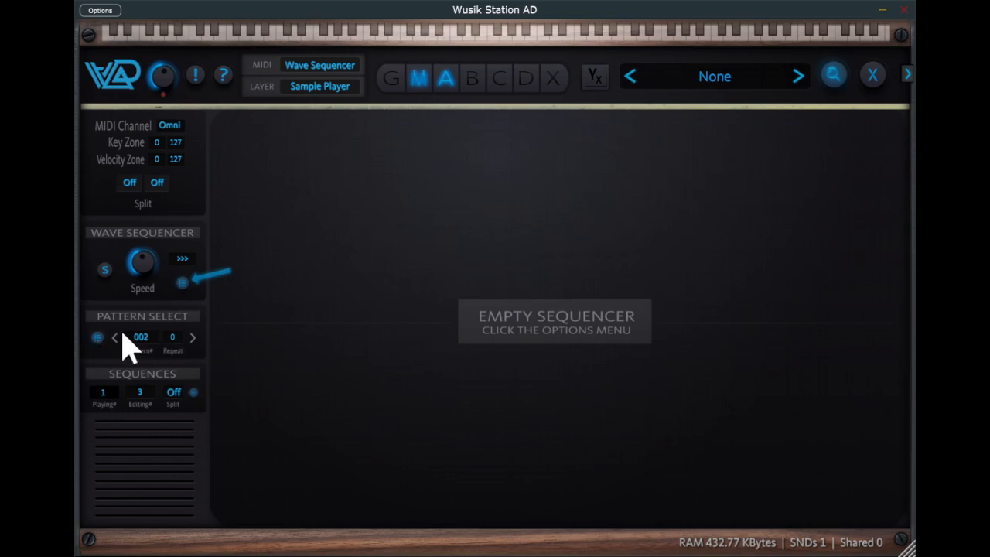
click(157, 333)
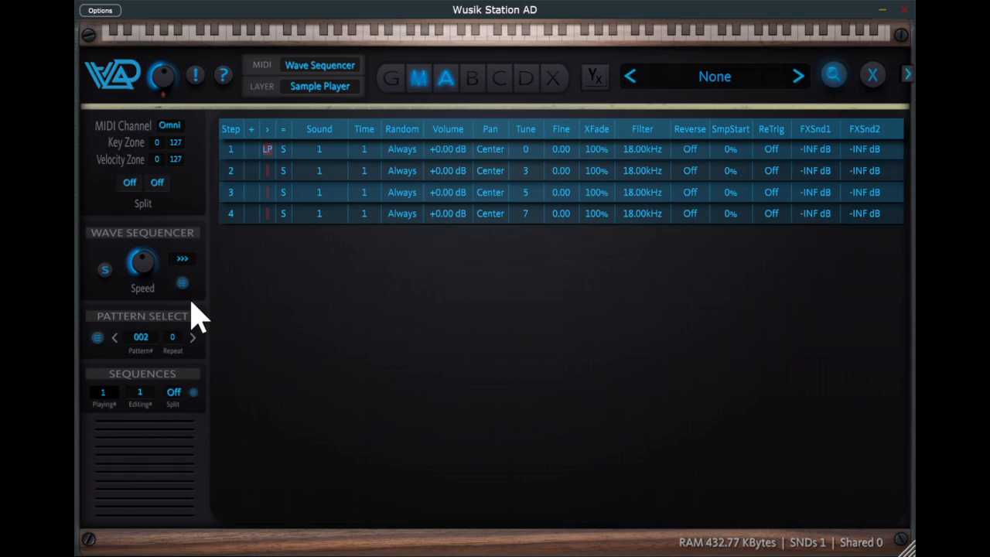
Add the A0S M5 Synth sound to layer A as its second sound.
click(446, 77)
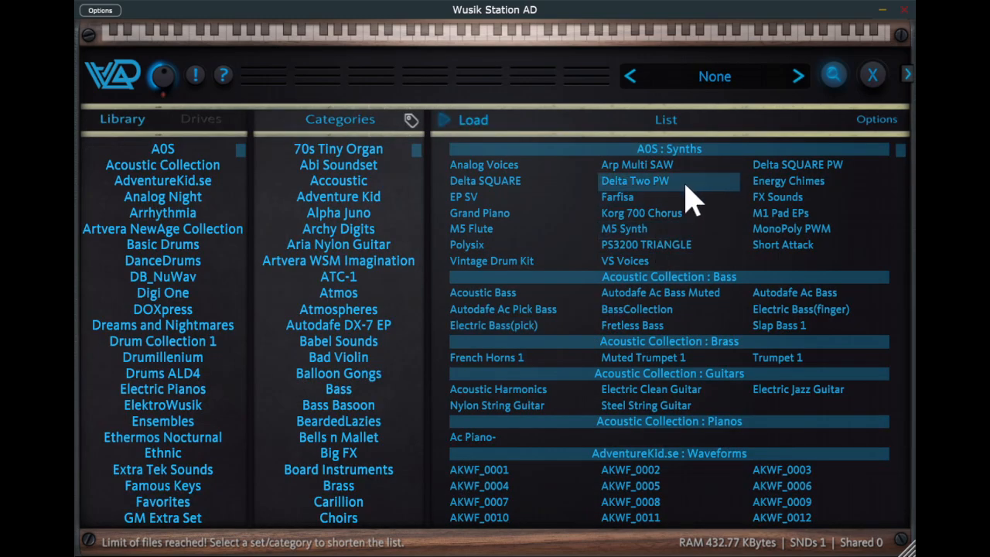
click(686, 186)
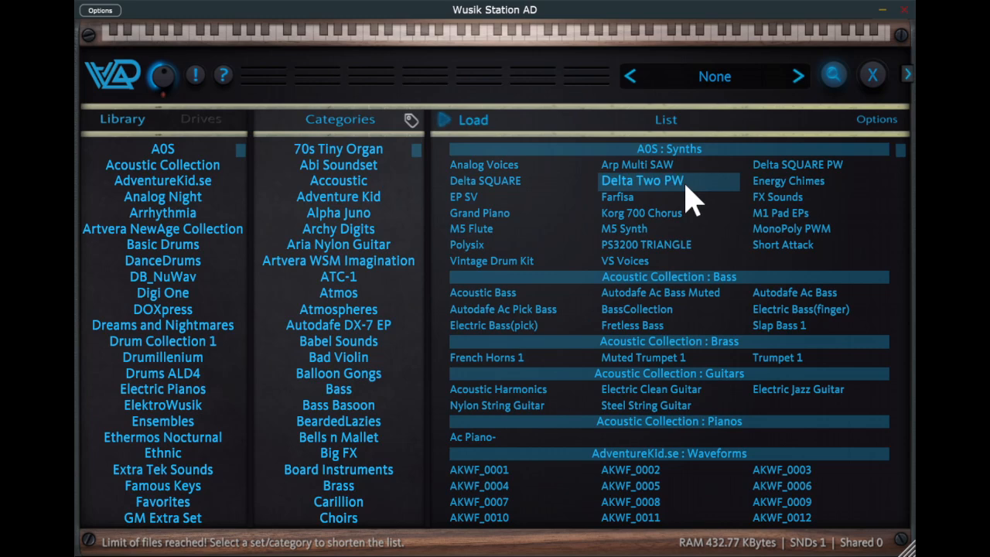
click(673, 231)
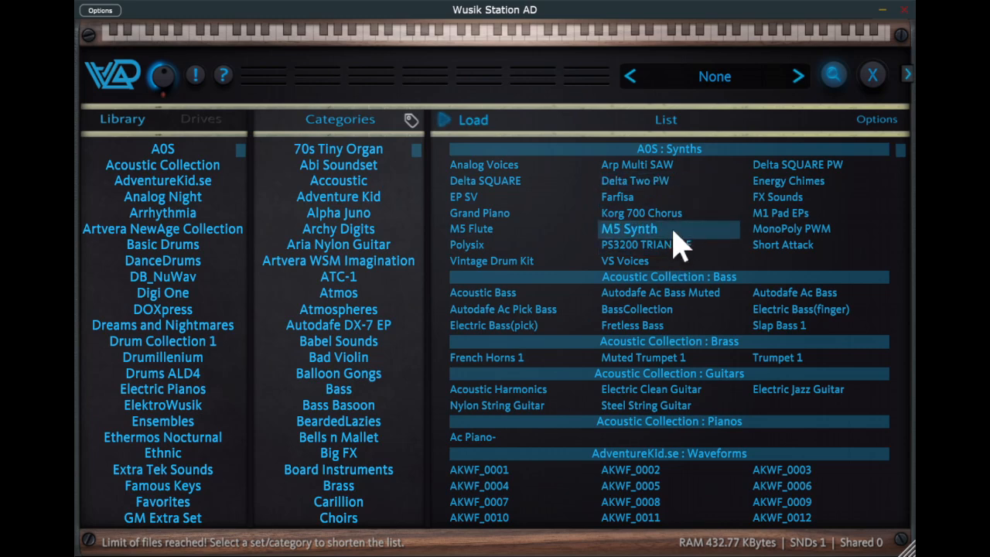
double_click(674, 231)
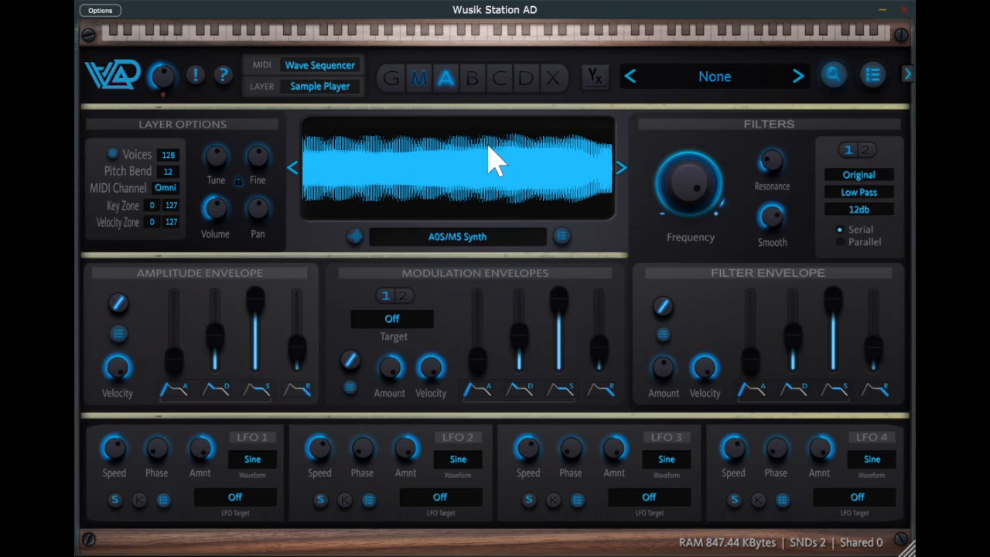
Set Sound to 2 on all four steps of sequence 1 in pattern 002.
click(419, 79)
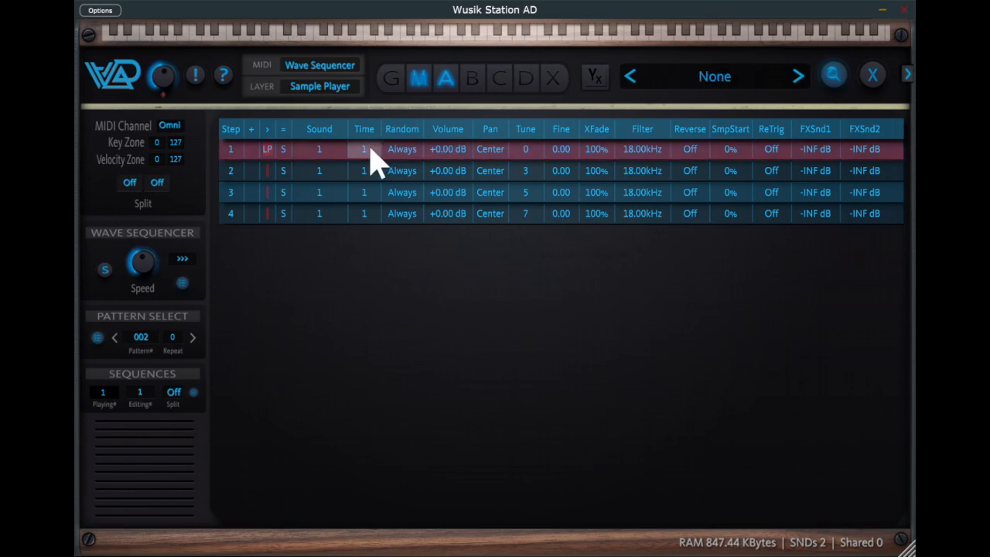
drag(334, 151, 337, 120)
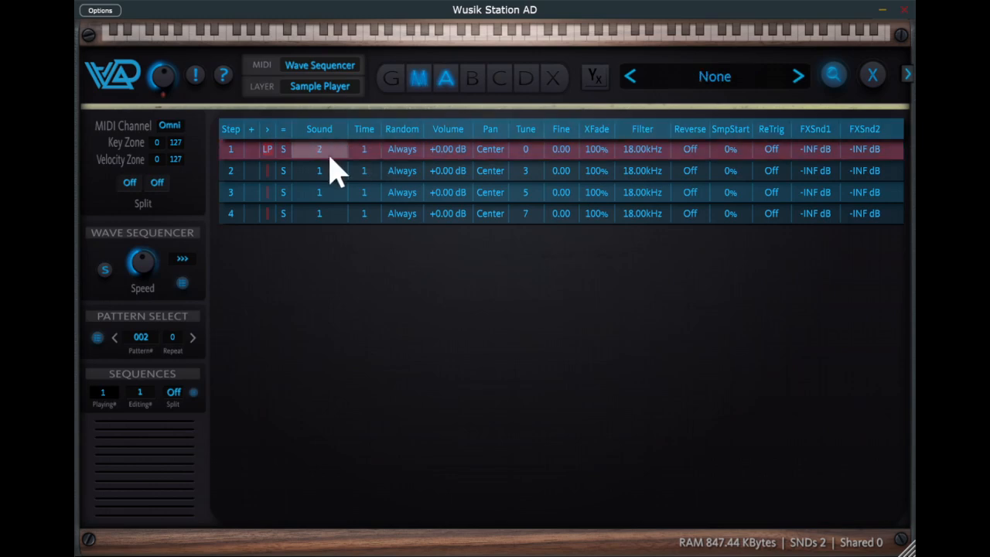
drag(331, 172, 335, 144)
drag(325, 197, 329, 149)
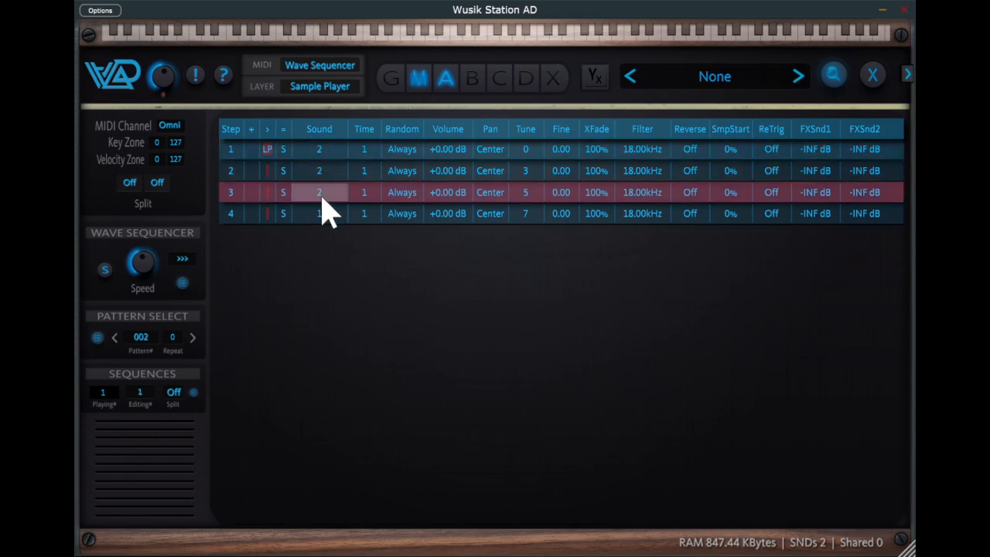
drag(318, 216, 318, 178)
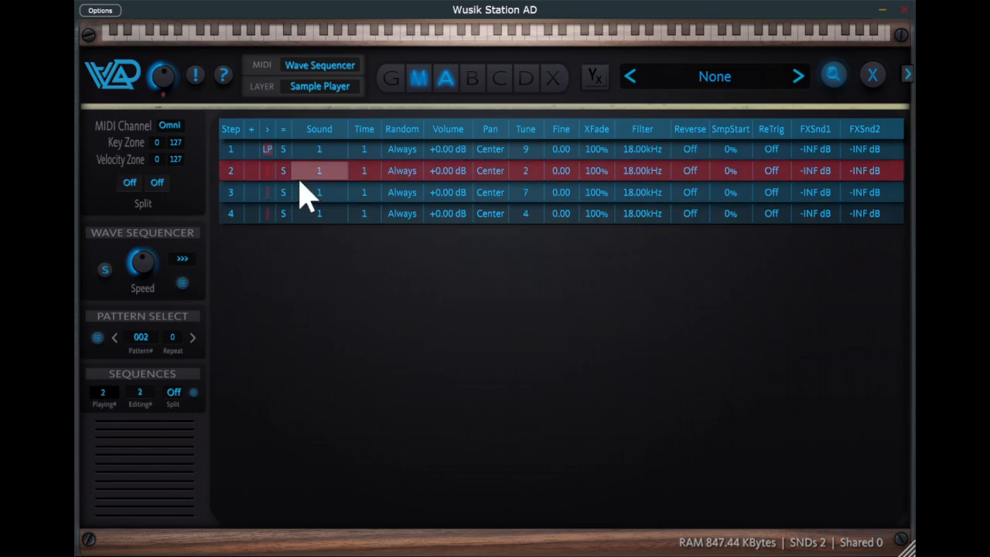
Set Sound to 2 on all four steps of sequences 2 and 3 in pattern 002.
drag(326, 184, 320, 144)
drag(323, 220, 345, 173)
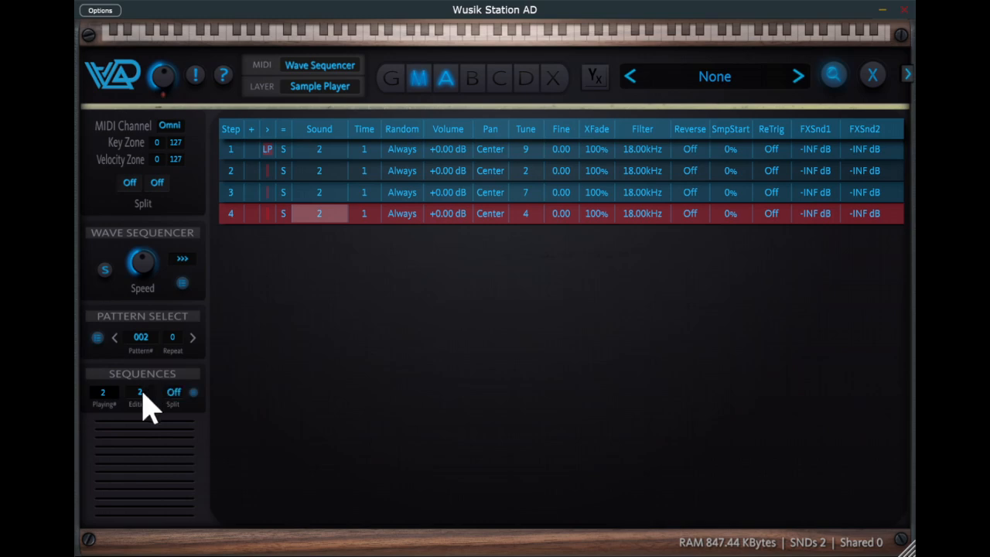
click(195, 337)
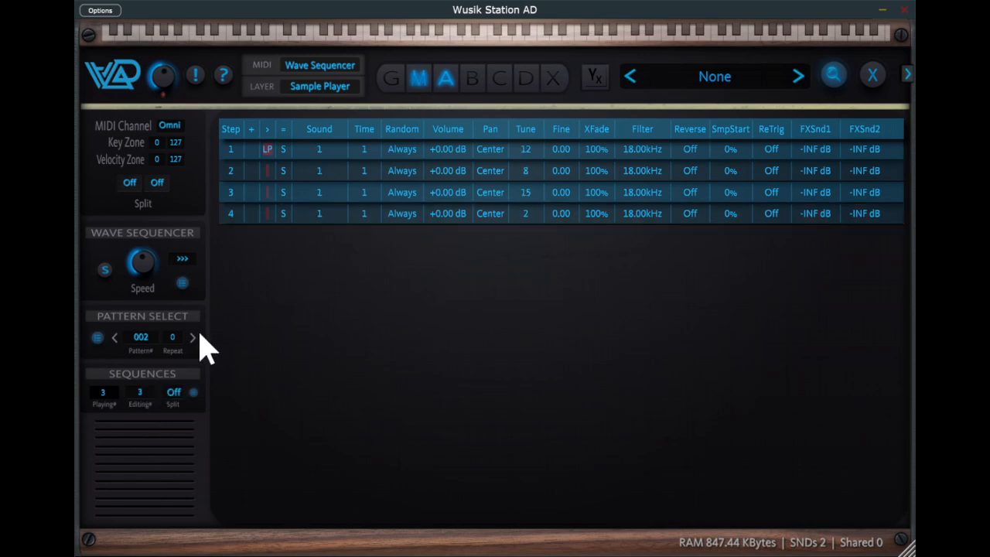
drag(336, 155, 349, 121)
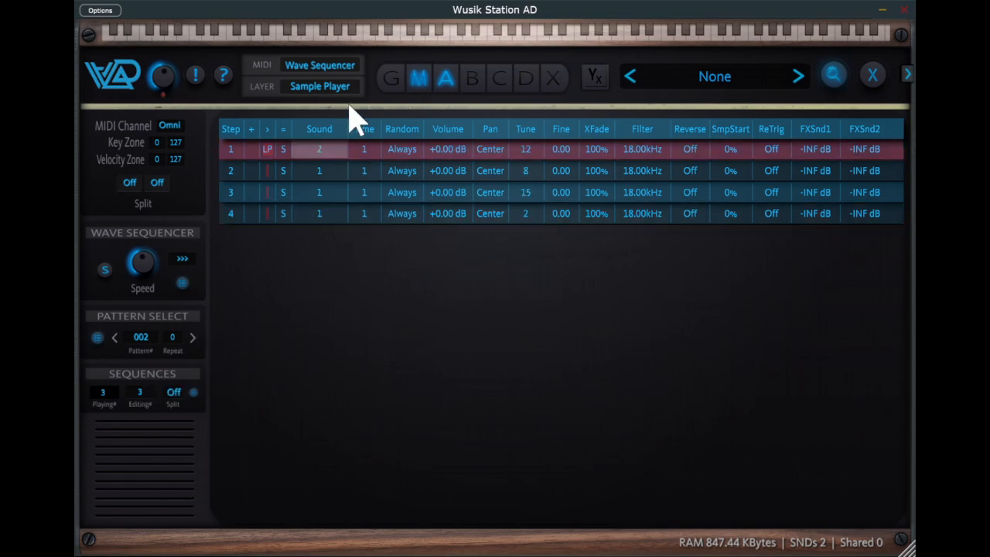
text(22)
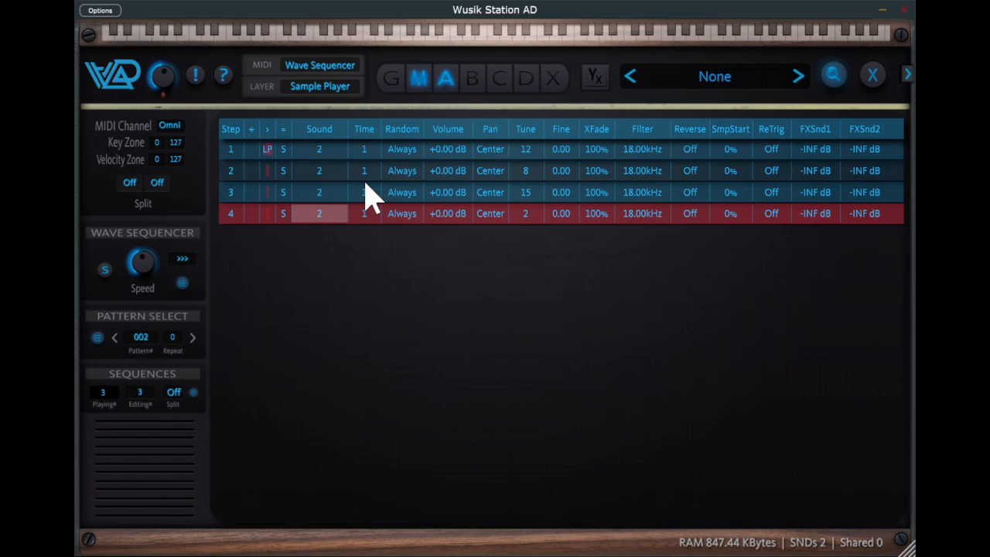
click(330, 157)
Set the Repeat value of pattern 001 to 2 and switch to pattern 002.
click(114, 337)
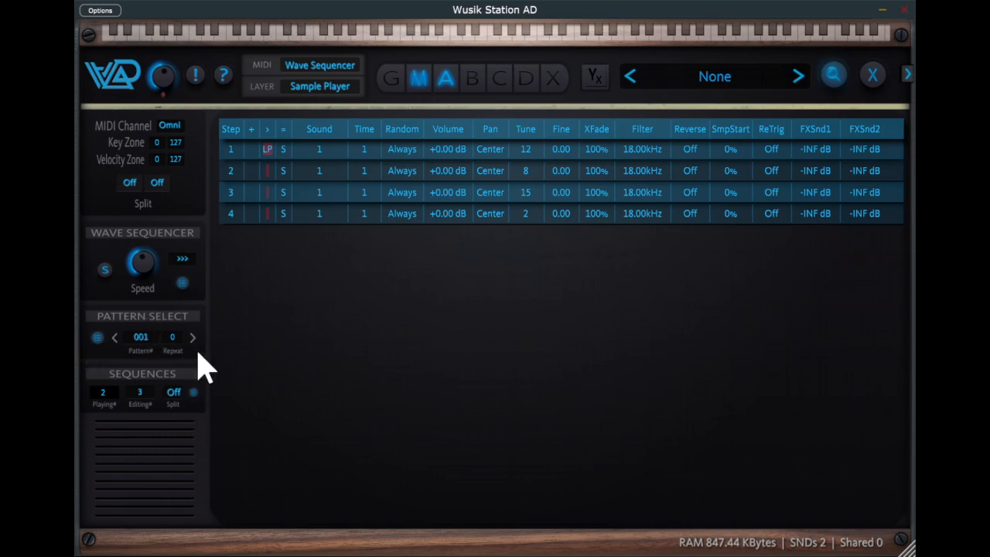
double_click(178, 337)
text(2)
key(Return)
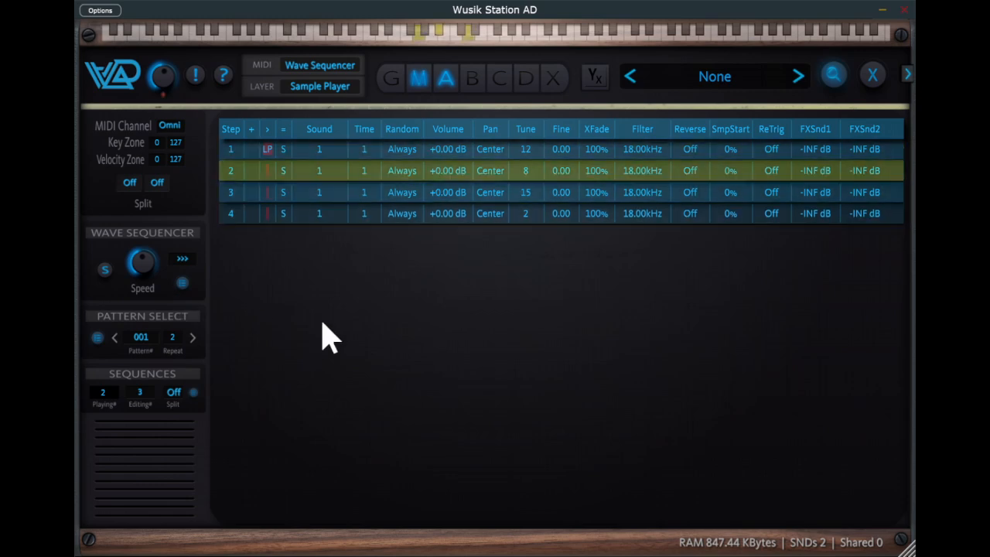
click(191, 338)
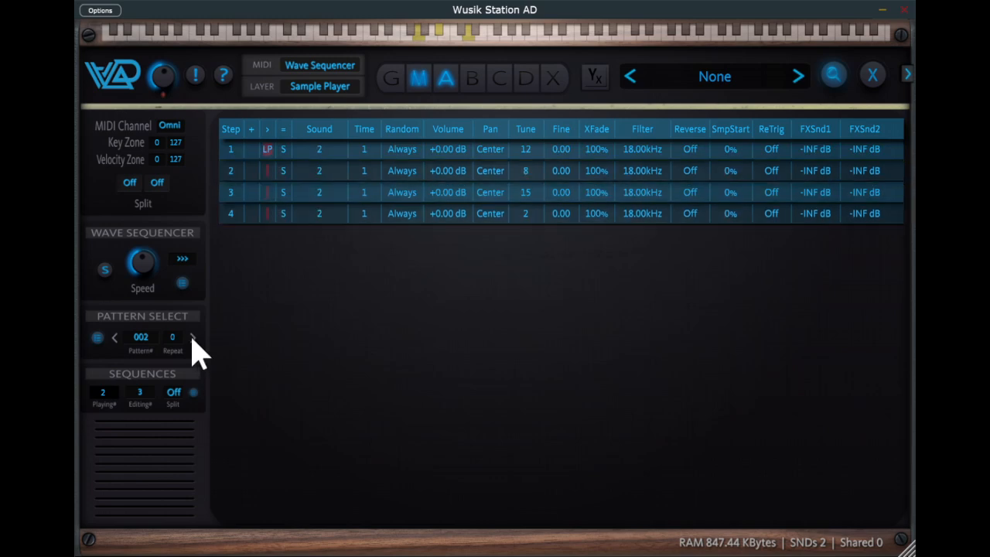